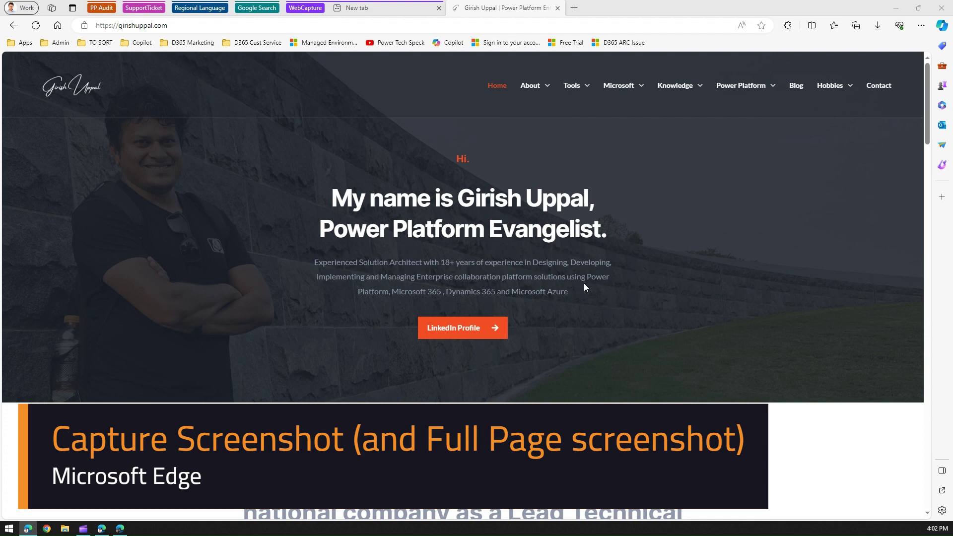
# - Copy a full-screen screenshot with Print Screen, then launch Paint by running mspaint
pyautogui.scroll(-15, 587, 293)
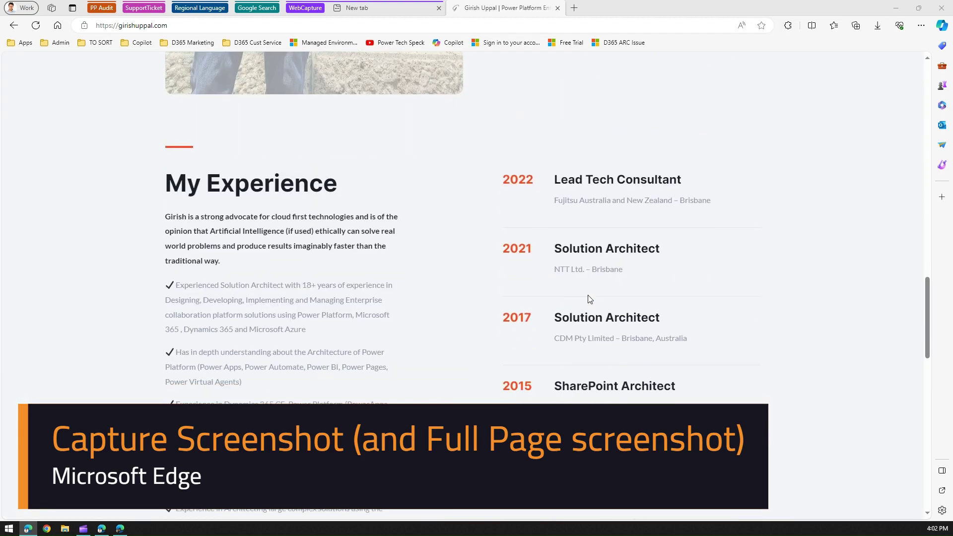
pyautogui.scroll(6, 589, 297)
pyautogui.scroll(9, 590, 298)
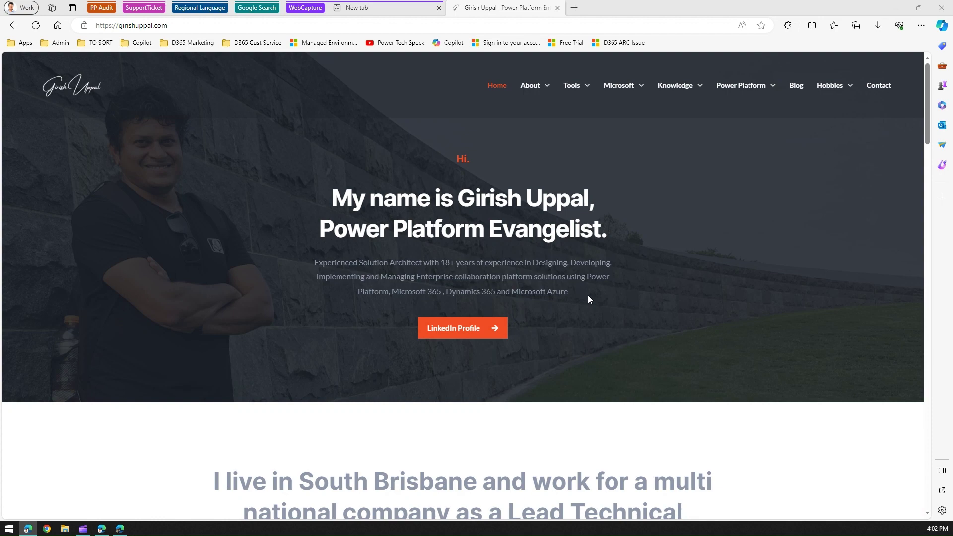
pyautogui.scroll(-20, 589, 299)
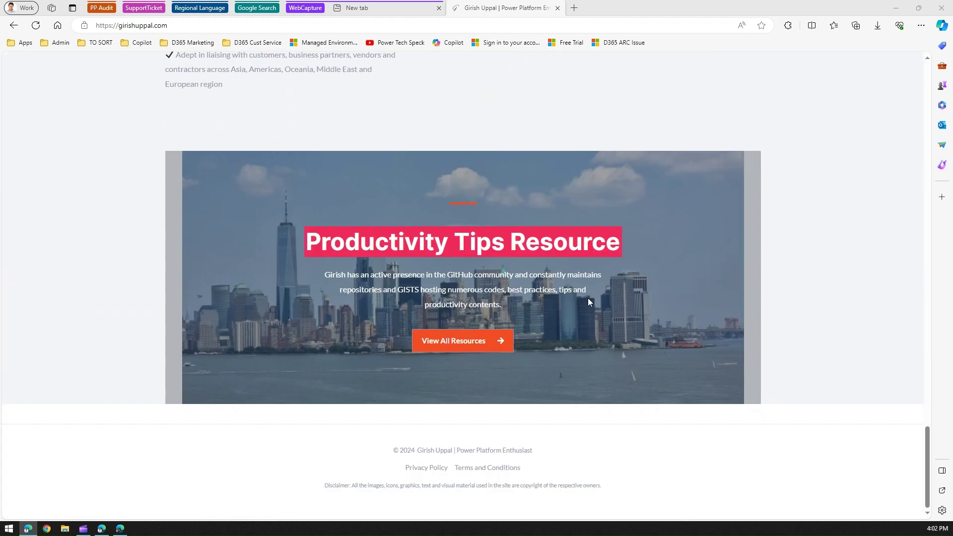
pyautogui.scroll(20, 588, 301)
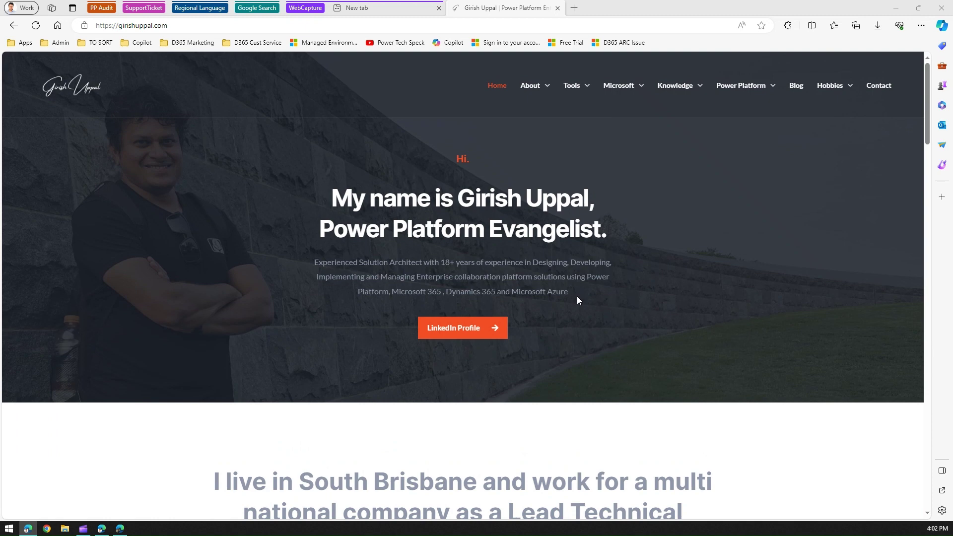
pyautogui.press('Print')
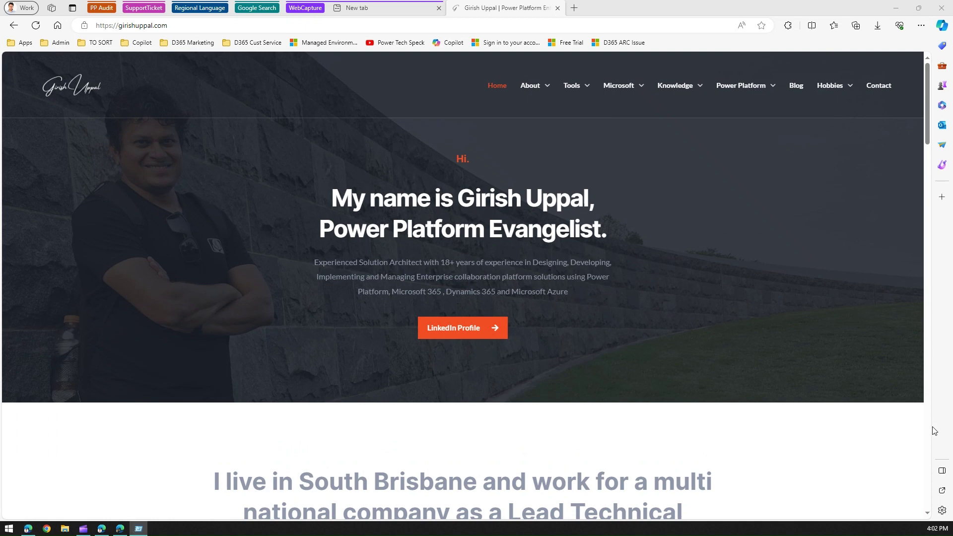
pyautogui.press('super+r')
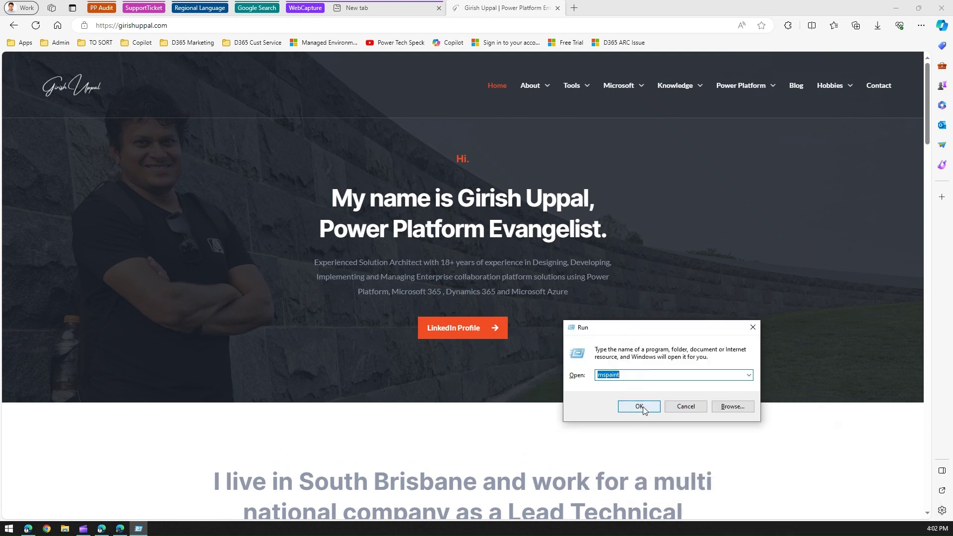
pyautogui.click(642, 407)
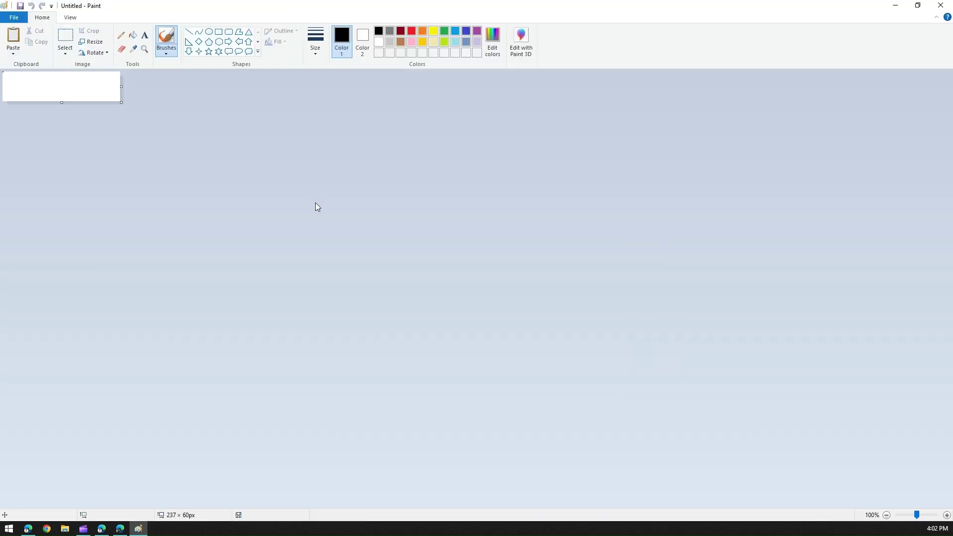
# - Paste the 3840 × 1174 px screen capture into Paint and scroll through it
pyautogui.hotkey('ctrl', 'v')
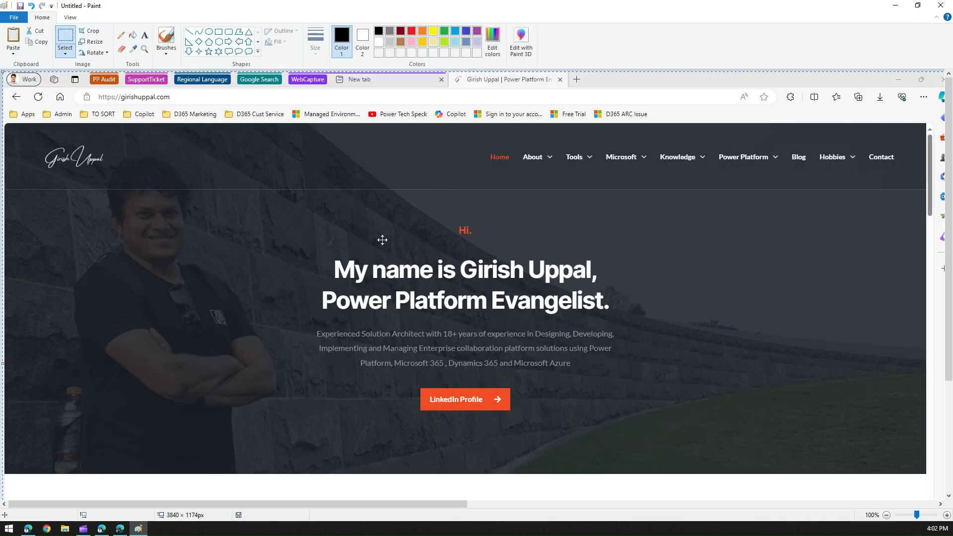
pyautogui.scroll(-3, 386, 254)
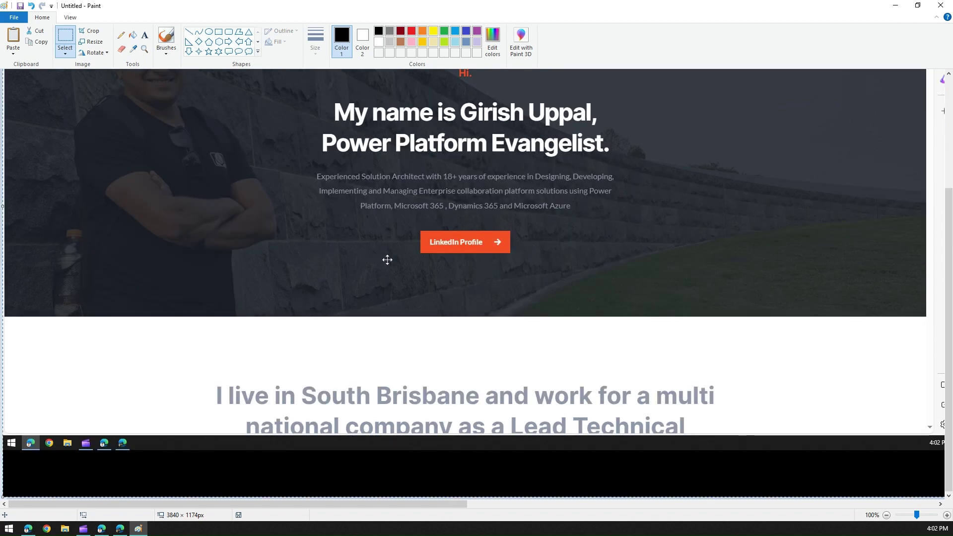
pyautogui.scroll(3, 387, 258)
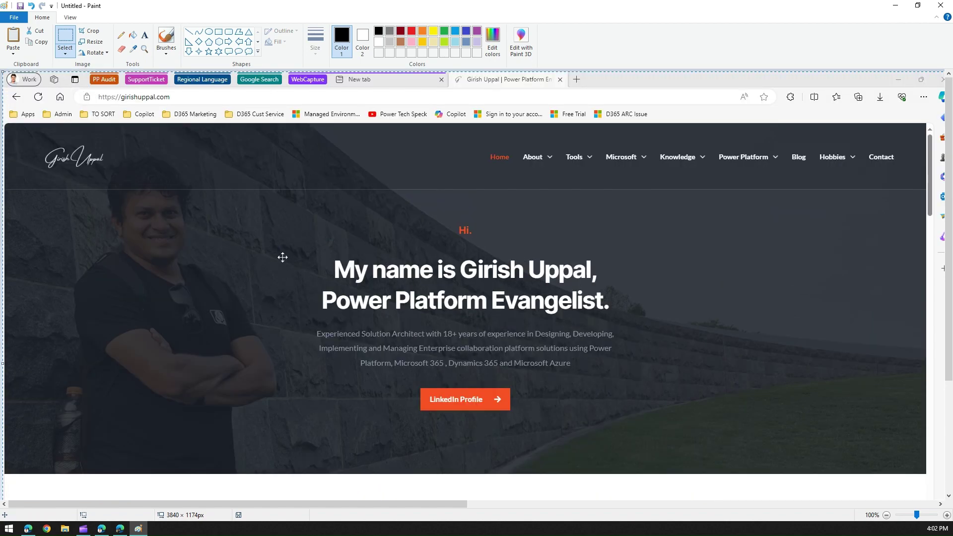
pyautogui.scroll(-2, 283, 266)
pyautogui.scroll(-1, 279, 342)
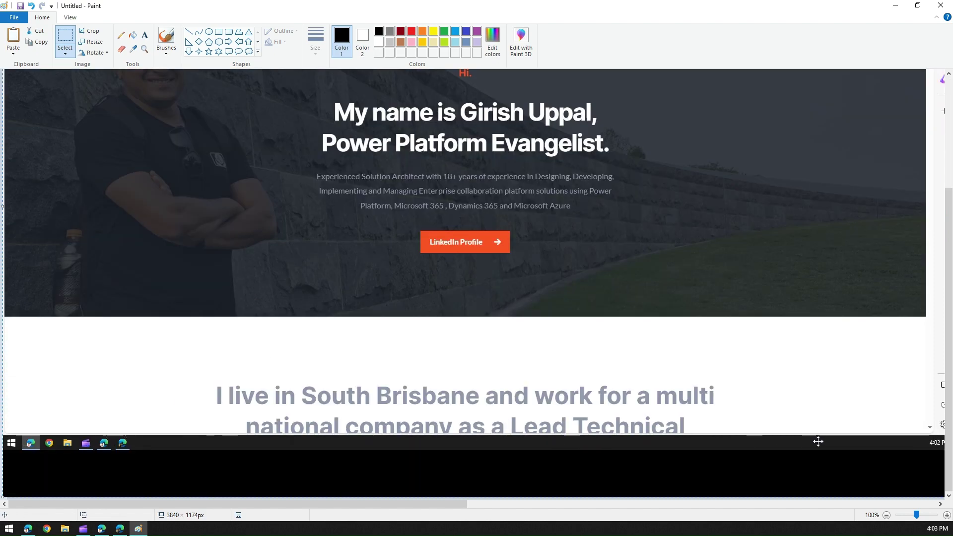
pyautogui.moveTo(442, 505)
pyautogui.mouseDown()
pyautogui.moveTo(712, 507)
pyautogui.moveTo(328, 478)
pyautogui.mouseUp()
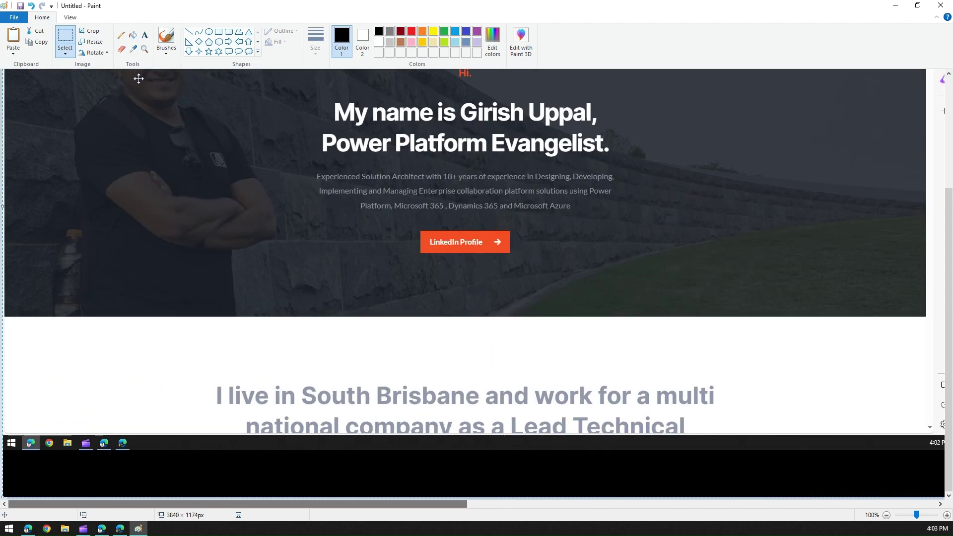
# - Close Paint without saving the pasted image
pyautogui.click(21, 21)
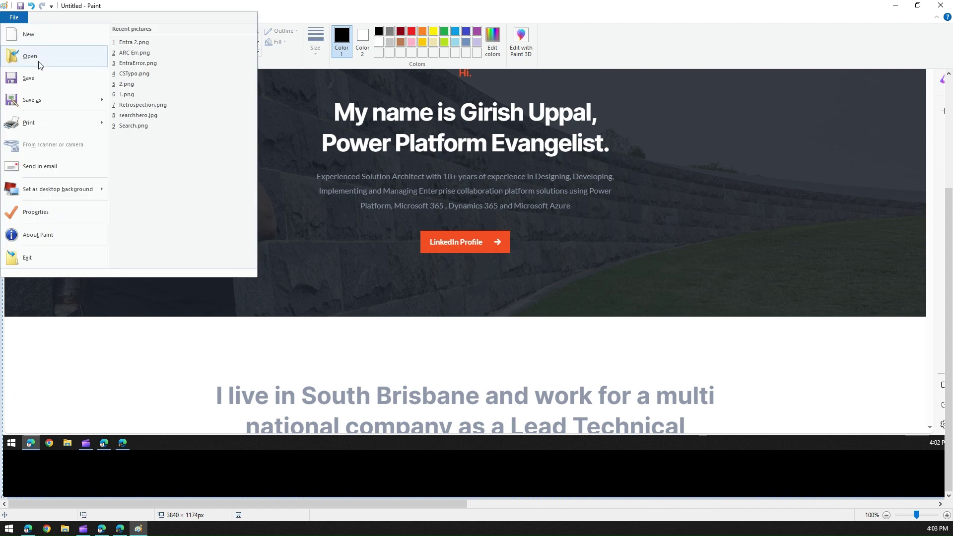
pyautogui.click(736, 40)
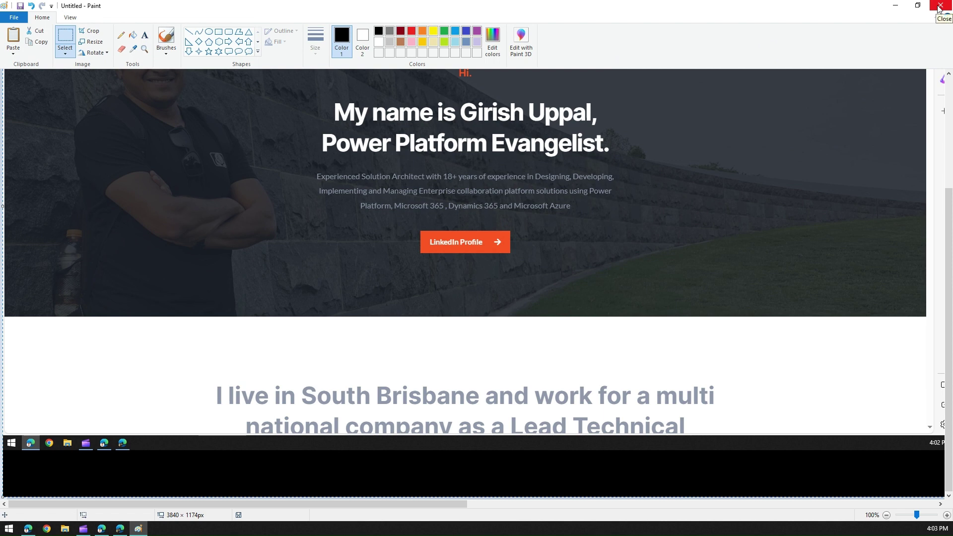
pyautogui.click(939, 7)
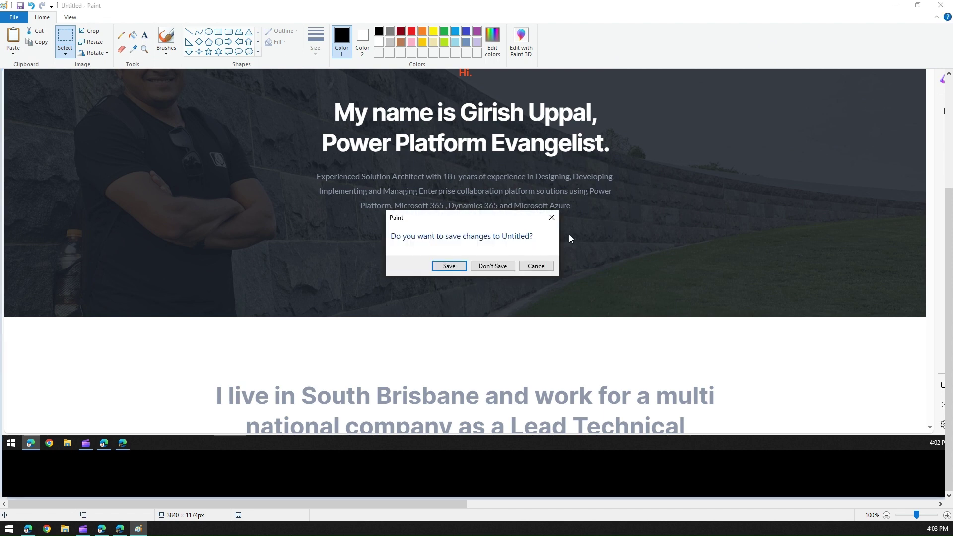
pyautogui.click(493, 266)
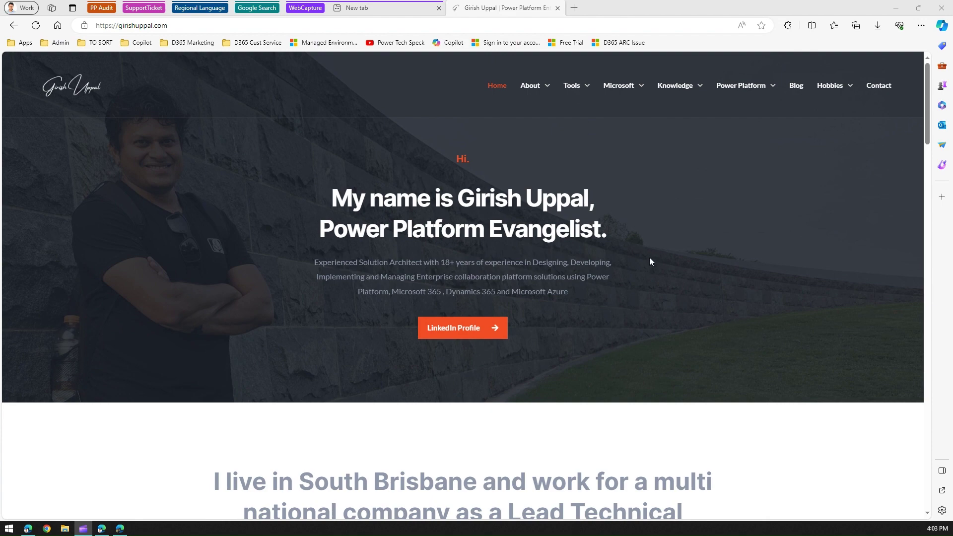
# - Web-capture the hero area from the greeting to LinkedIn Profile and open it for markup
pyautogui.scroll(-8, 649, 259)
pyautogui.scroll(8, 648, 265)
pyautogui.rightClick(653, 185)
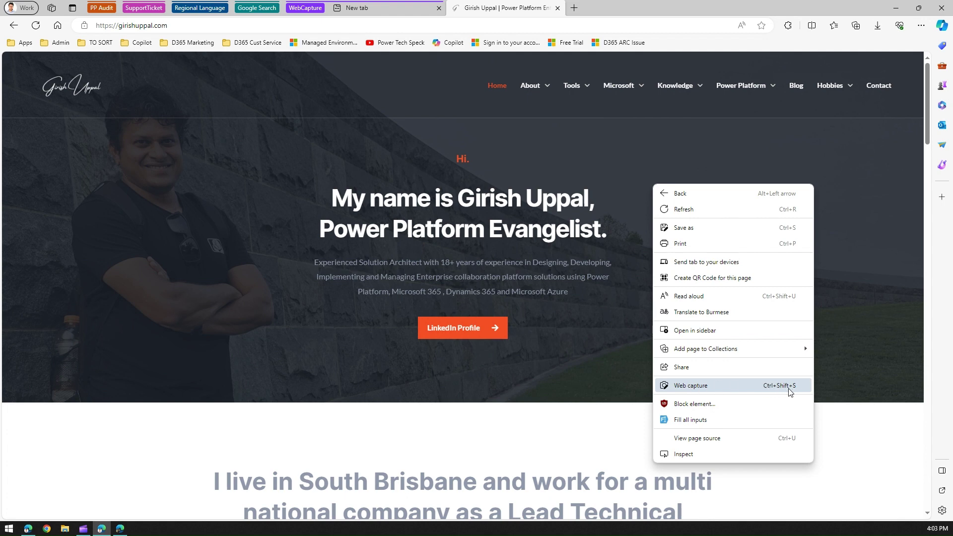
pyautogui.click(720, 385)
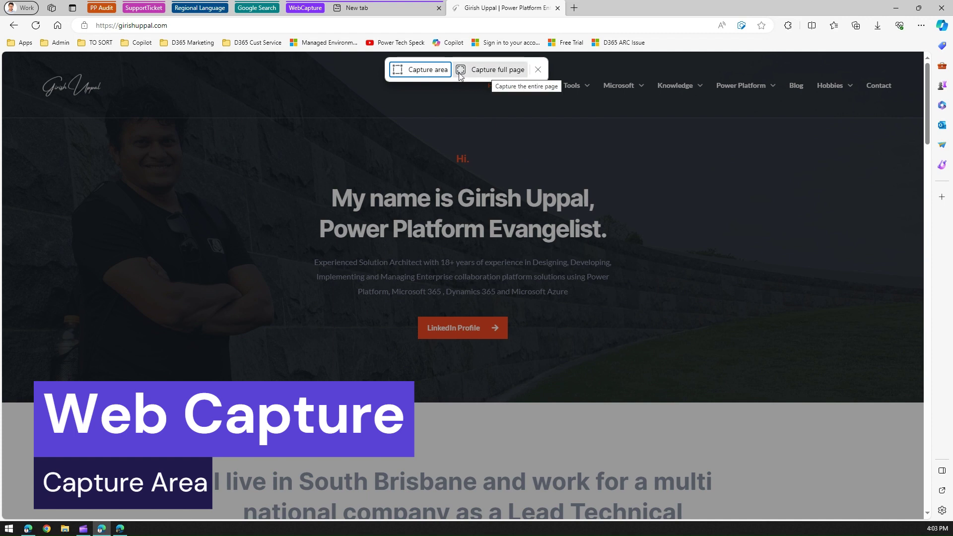
pyautogui.click(422, 71)
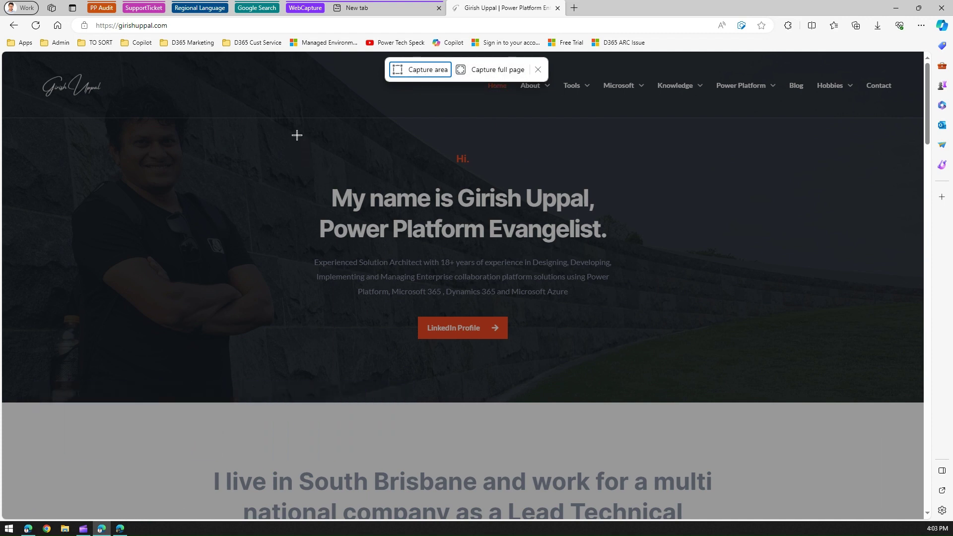
pyautogui.moveTo(297, 135); pyautogui.dragTo(661, 373)
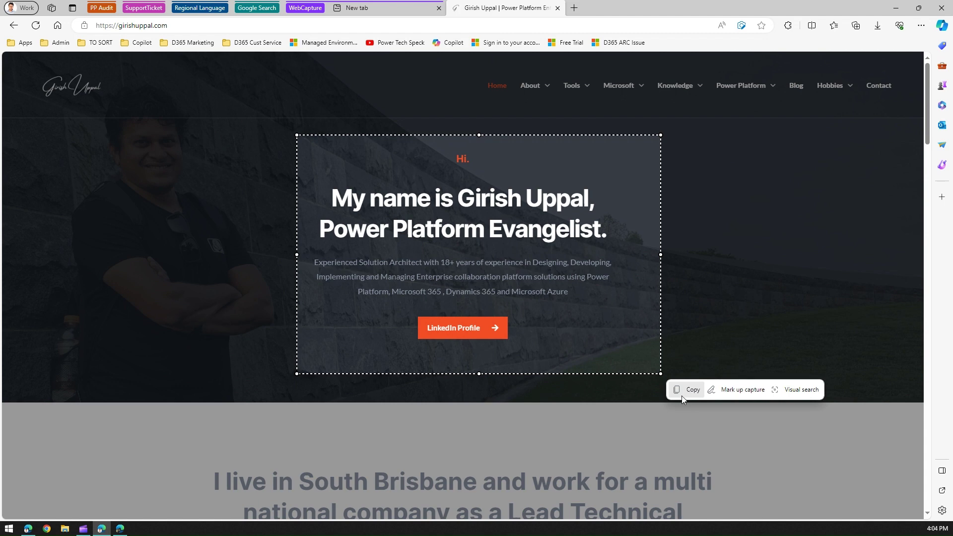
pyautogui.click(734, 391)
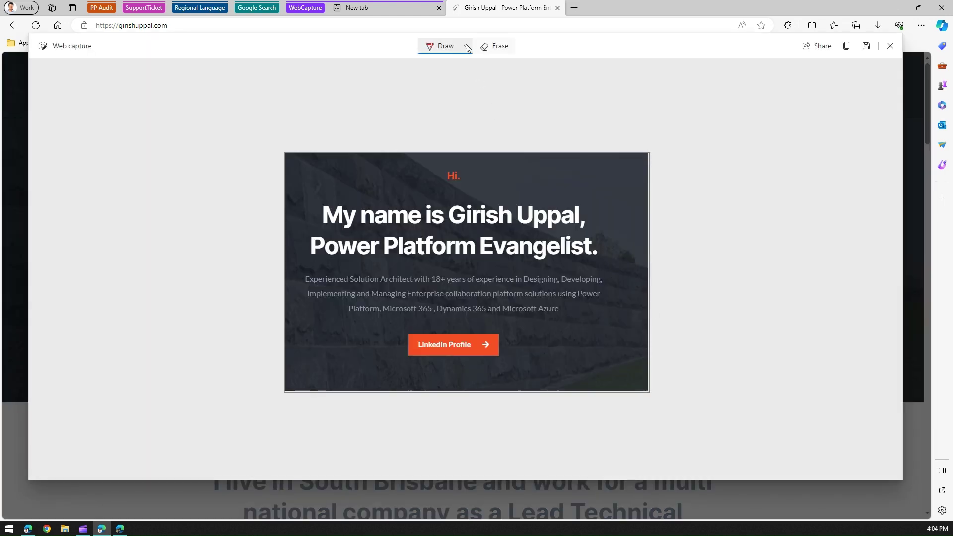
# - Draw a red squiggle, then switch the pen to Gold and circle LinkedIn Profile
pyautogui.click(466, 45)
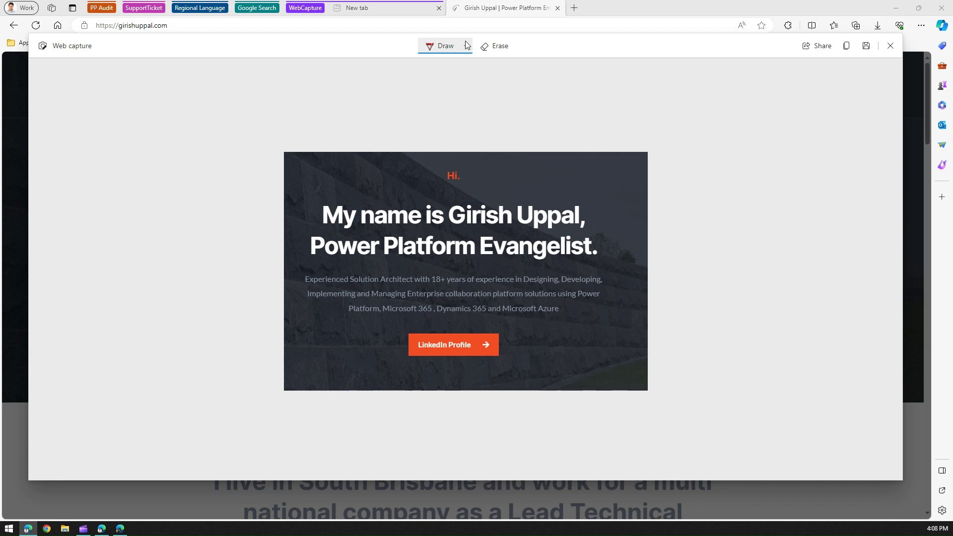
pyautogui.moveTo(467, 228)
pyautogui.mouseDown()
pyautogui.moveTo(533, 182)
pyautogui.moveTo(530, 223)
pyautogui.moveTo(561, 269)
pyautogui.mouseUp()
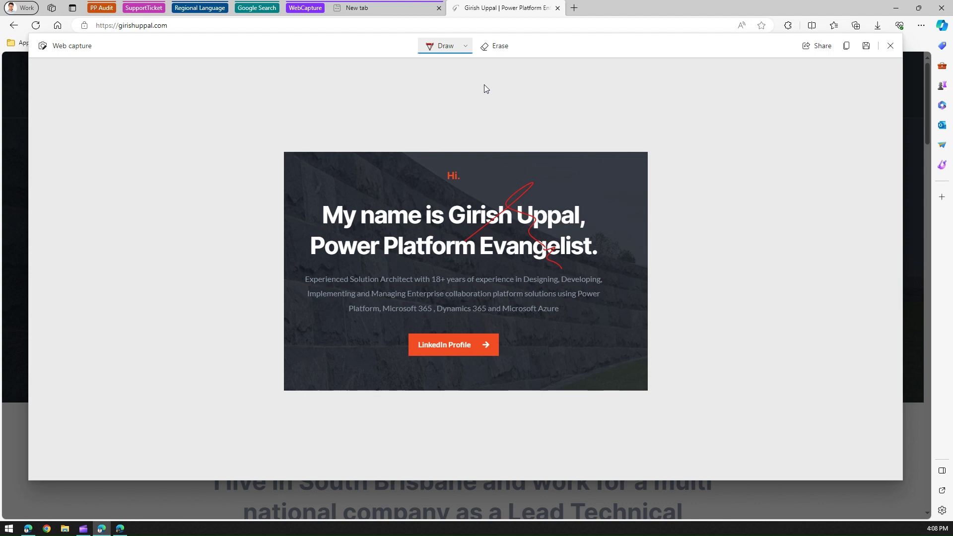
pyautogui.click(466, 48)
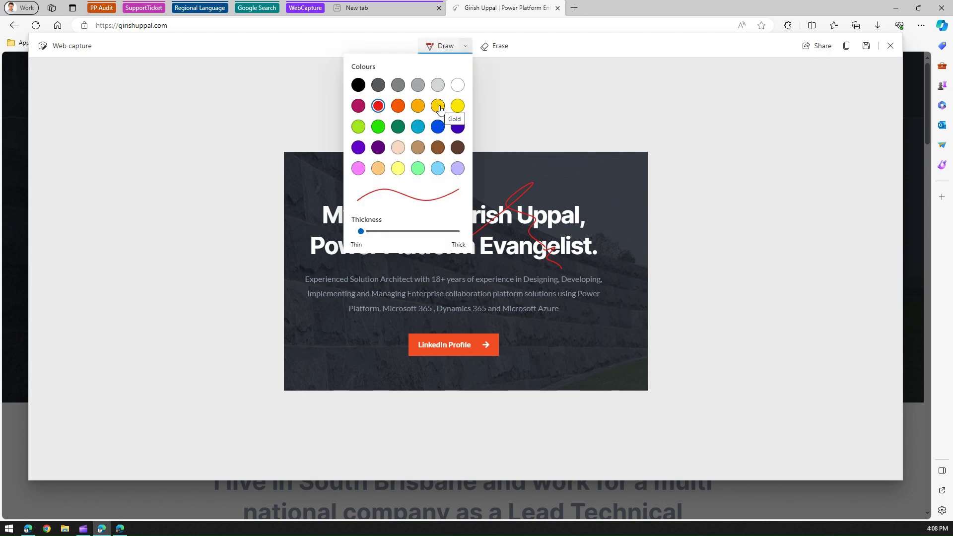
pyautogui.click(439, 107)
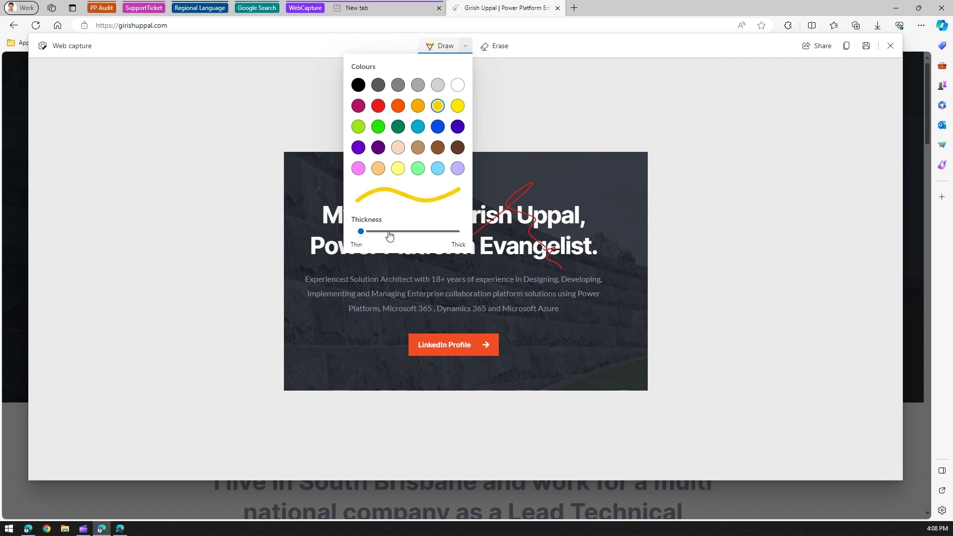
pyautogui.click(339, 326)
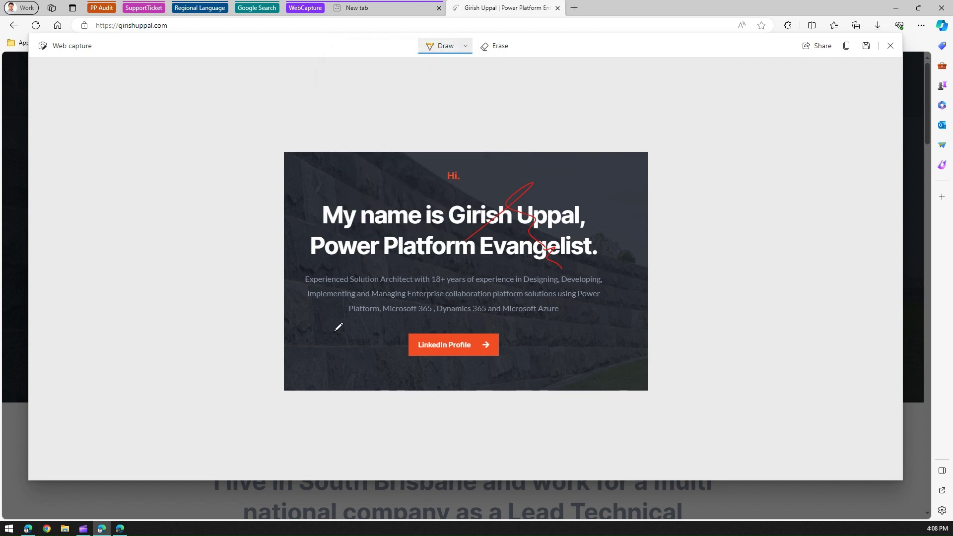
pyautogui.moveTo(335, 330)
pyautogui.mouseDown()
pyautogui.moveTo(469, 371)
pyautogui.moveTo(489, 310)
pyautogui.moveTo(346, 326)
pyautogui.mouseUp()
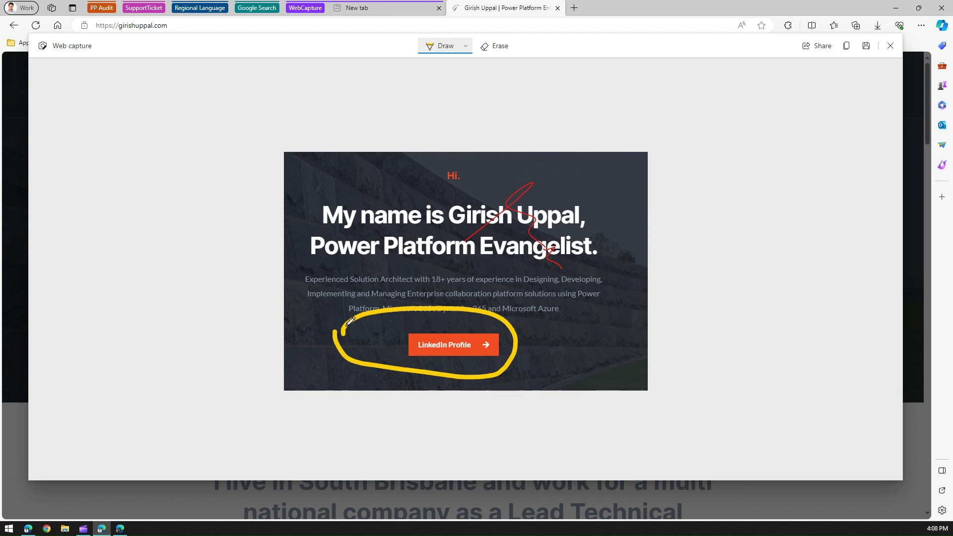
pyautogui.moveTo(400, 247)
pyautogui.mouseDown()
pyautogui.moveTo(381, 274)
pyautogui.moveTo(427, 288)
pyautogui.mouseUp()
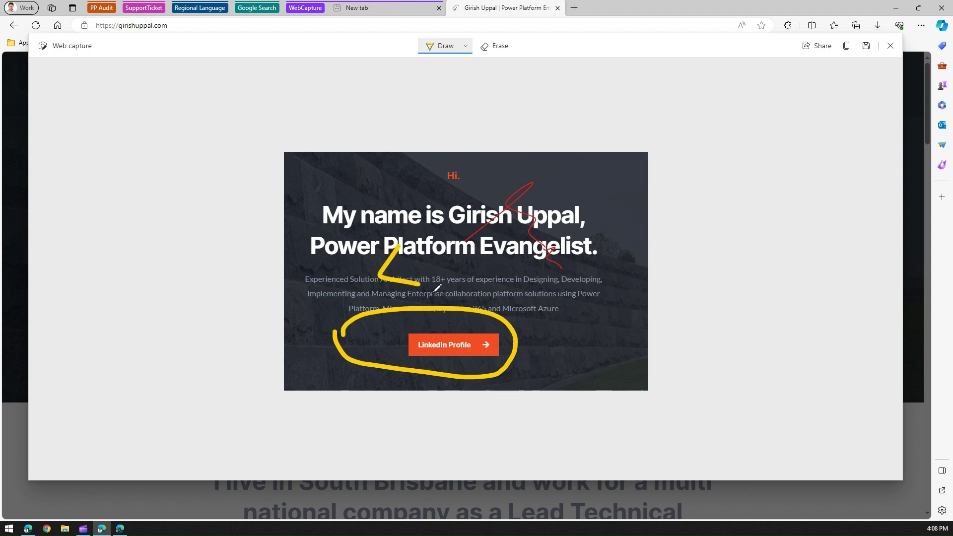
# - Erase the red marks and the yellow arrow, keeping the yellow circle
pyautogui.click(502, 46)
pyautogui.moveTo(516, 194); pyautogui.dragTo(525, 205)
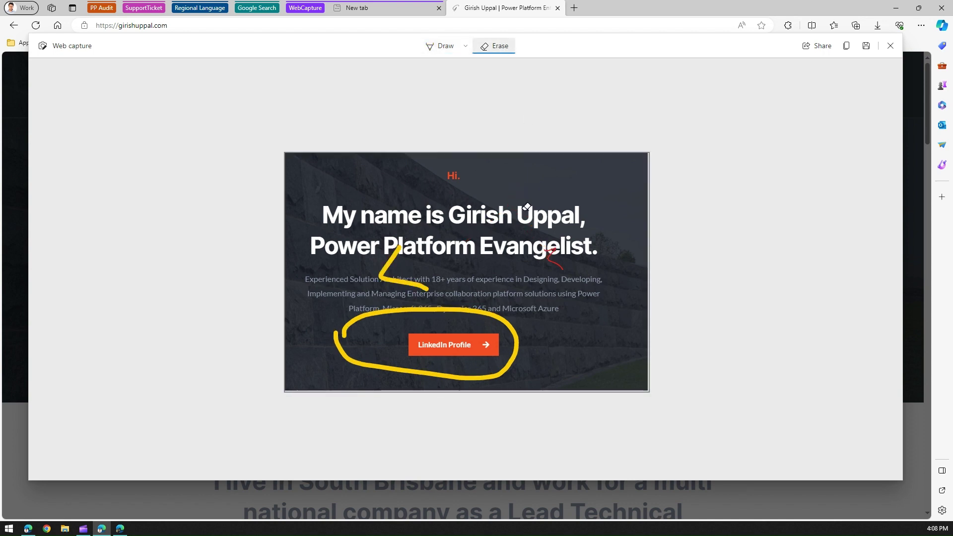
pyautogui.click(556, 251)
pyautogui.click(397, 250)
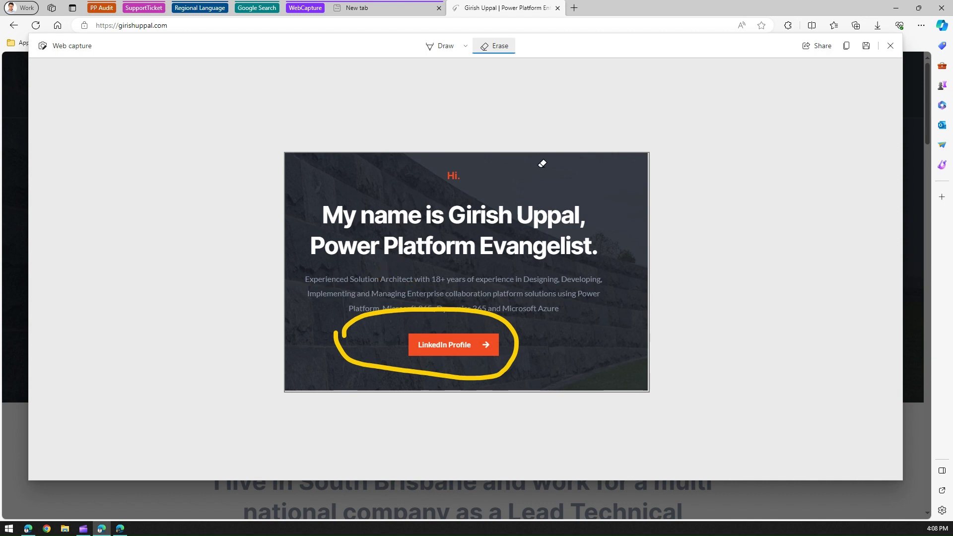
# - Copy the annotated capture, save it as a JPEG, and open the saved file
pyautogui.click(848, 46)
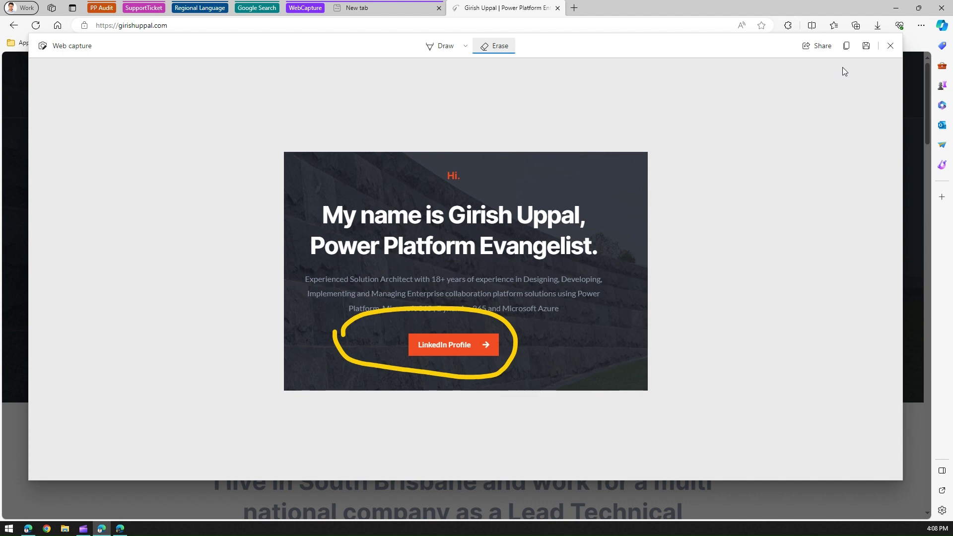
pyautogui.click(867, 47)
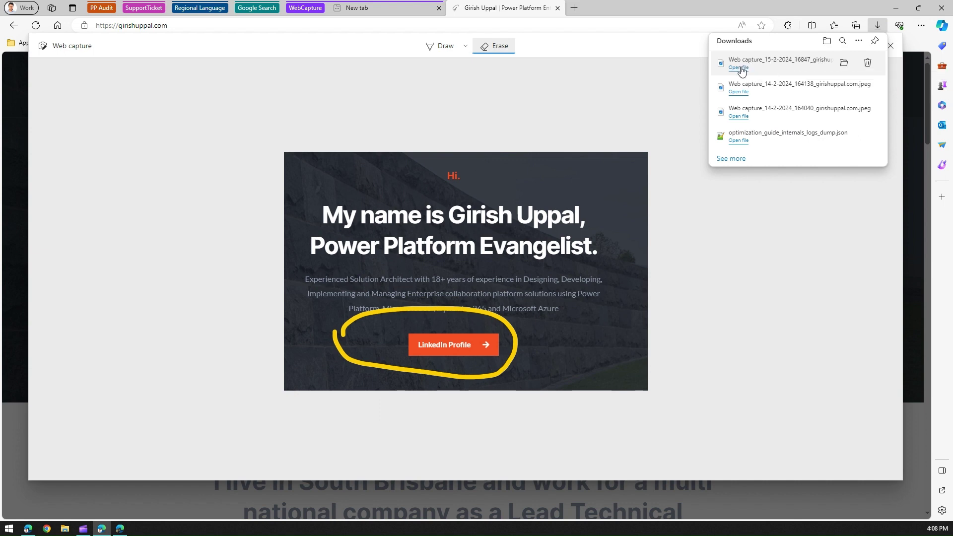
pyautogui.click(845, 76)
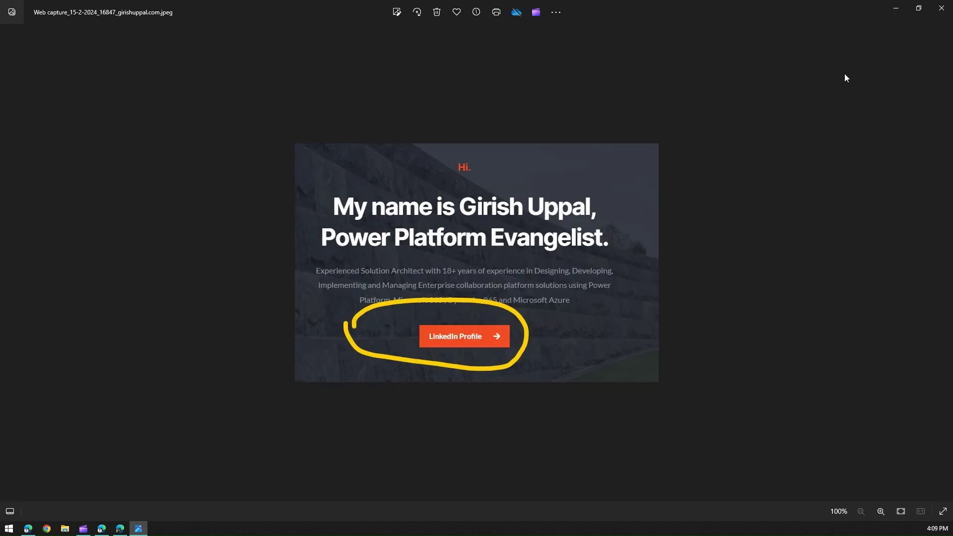
# - Close Photos, then dismiss the Downloads list and Web capture view
pyautogui.click(941, 8)
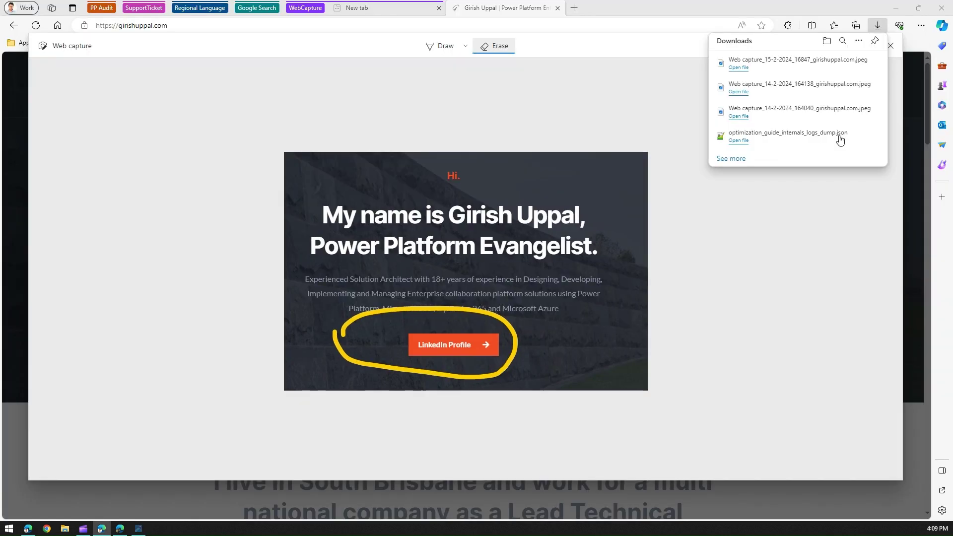
pyautogui.click(890, 47)
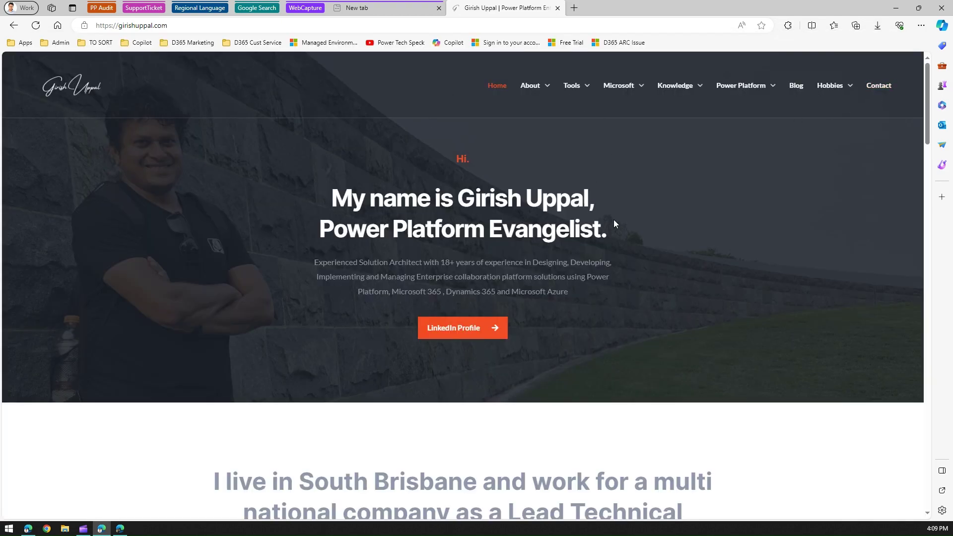
# - Start a Web capture from the page's context menu and choose Capture full page
pyautogui.scroll(-20, 614, 219)
pyautogui.scroll(20, 628, 253)
pyautogui.rightClick(639, 152)
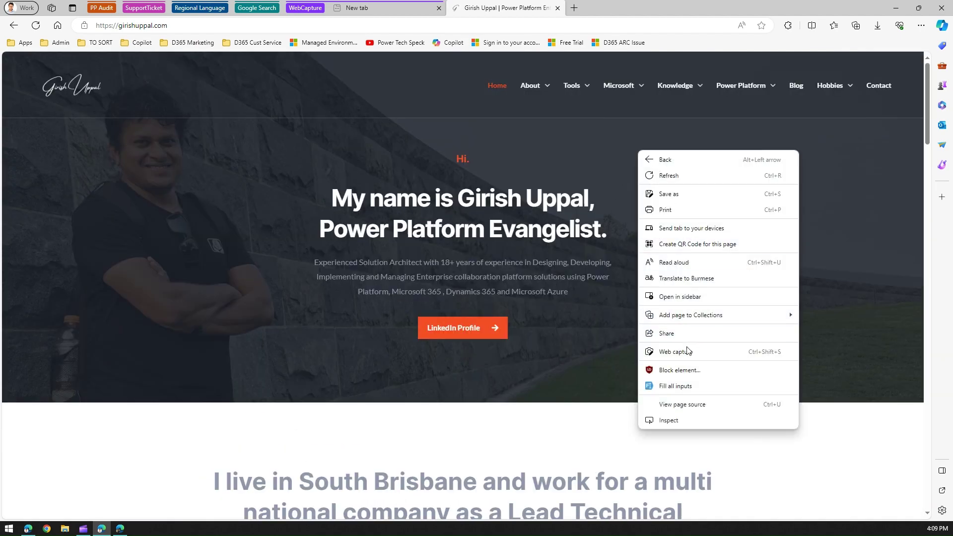
pyautogui.click(754, 356)
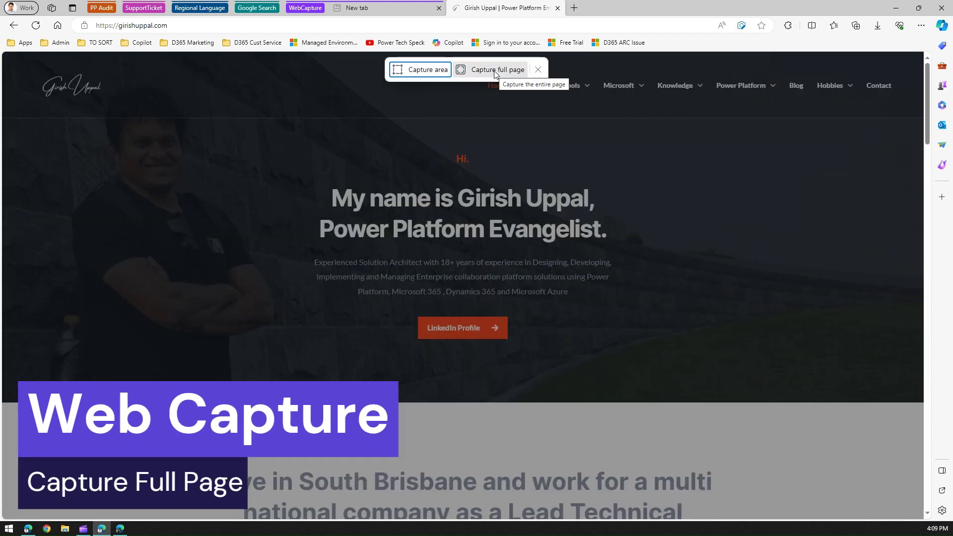
pyautogui.click(495, 69)
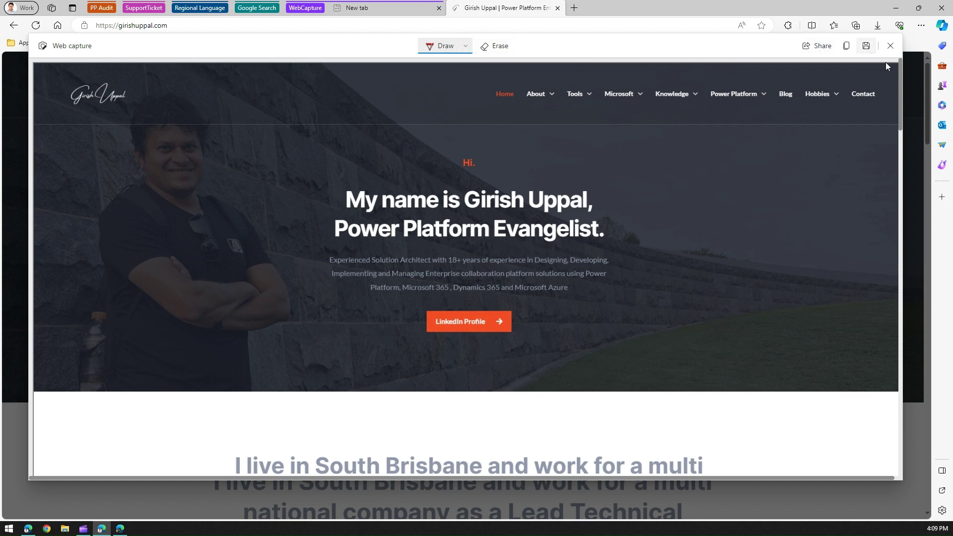
# - Scroll the full-page preview, save it as Web capture_15-2-2024_16953_girishuppal.com.jpeg, and open it
pyautogui.scroll(-12, 902, 76)
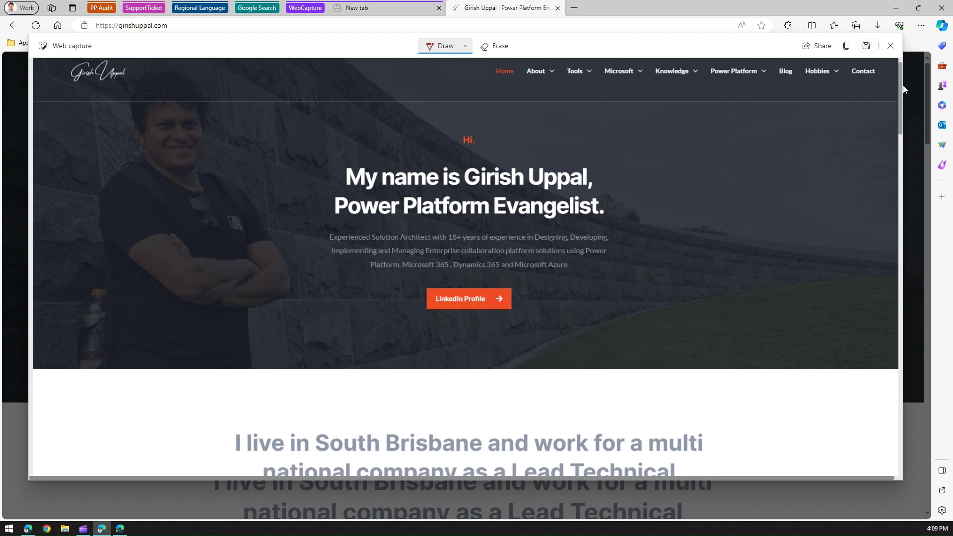
pyautogui.scroll(-15, 907, 210)
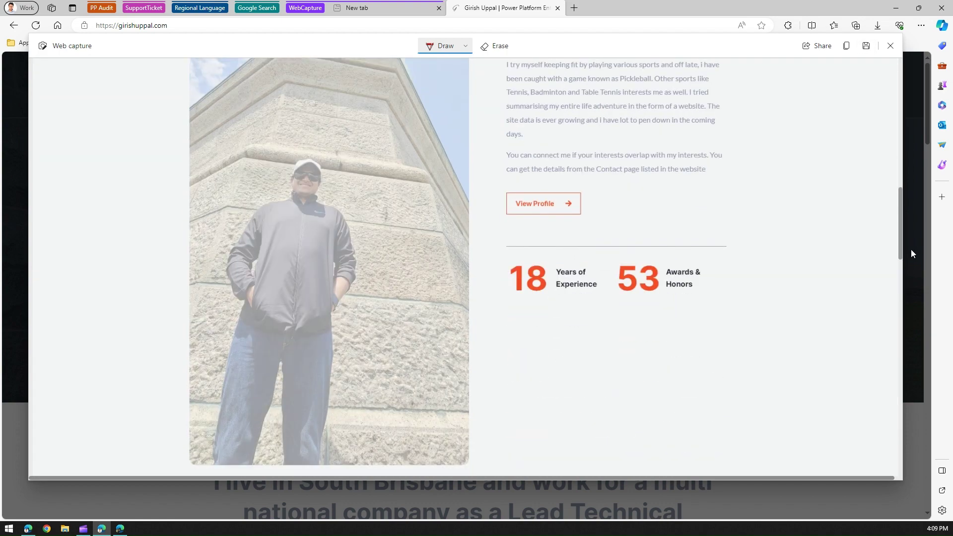
pyautogui.scroll(-5, 911, 444)
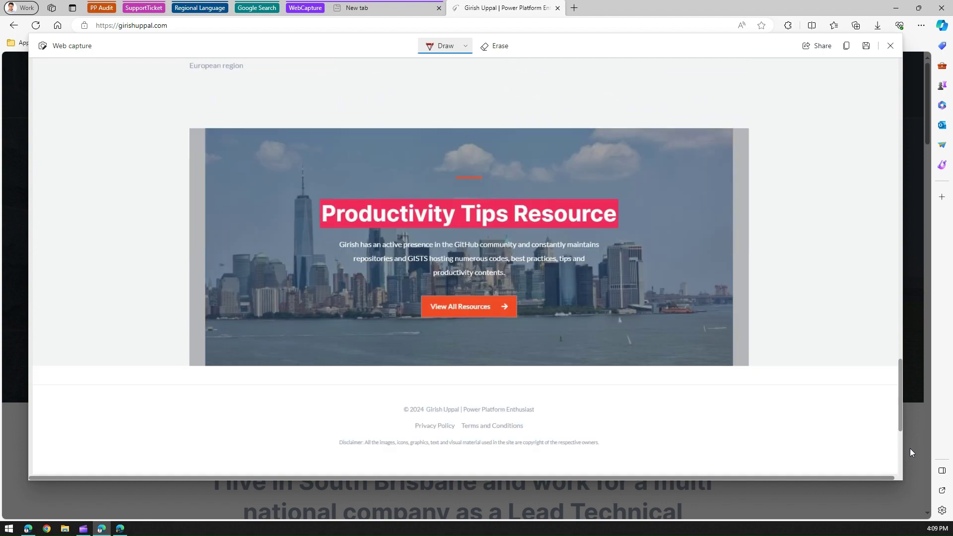
pyautogui.scroll(18, 885, 241)
pyautogui.scroll(12, 888, 108)
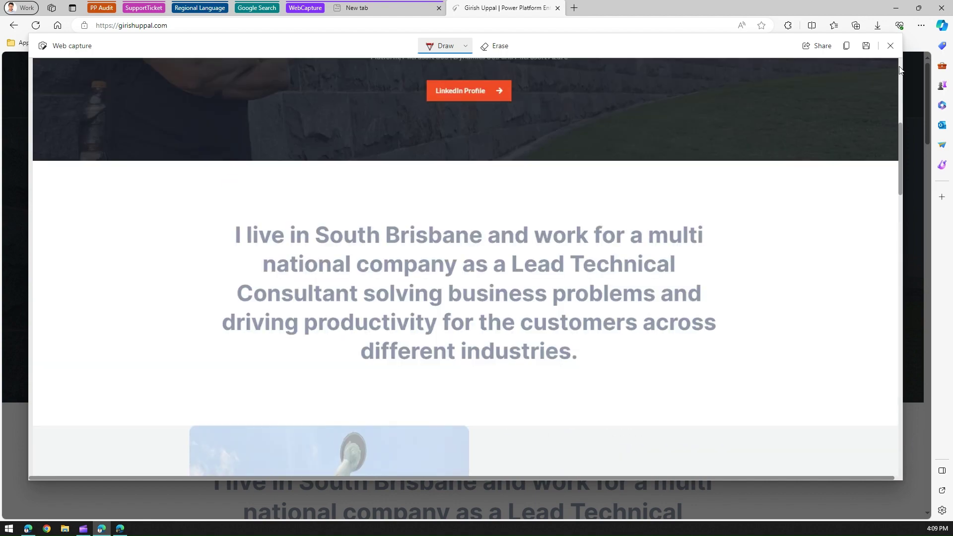
pyautogui.click(862, 50)
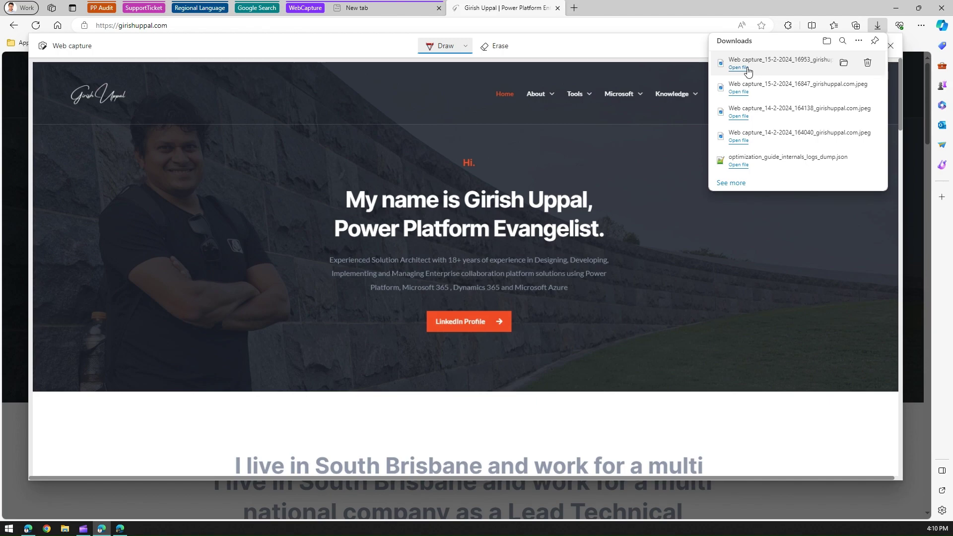
pyautogui.click(748, 70)
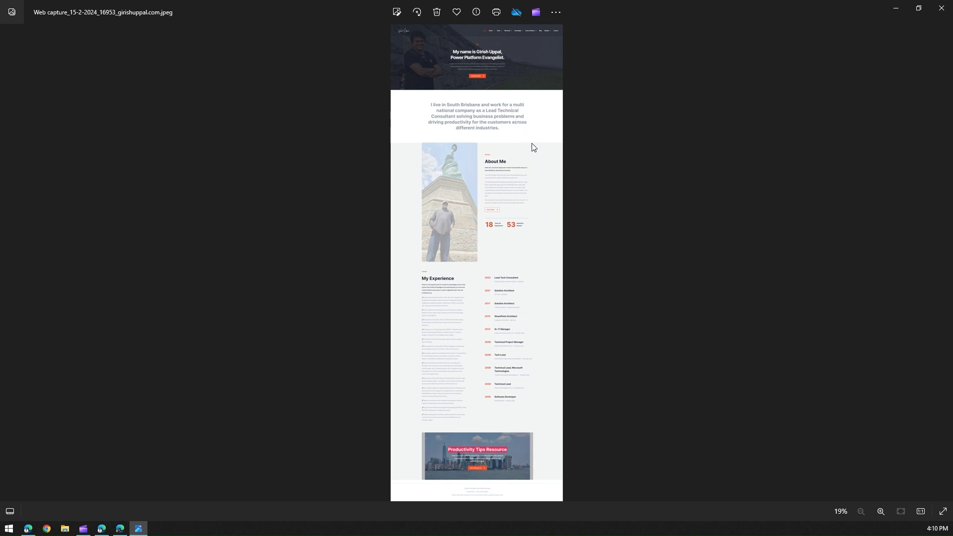
# - Zoom into the capture, pan from the hero text down through My Experience, then close Photos
pyautogui.scroll(5, 535, 166)
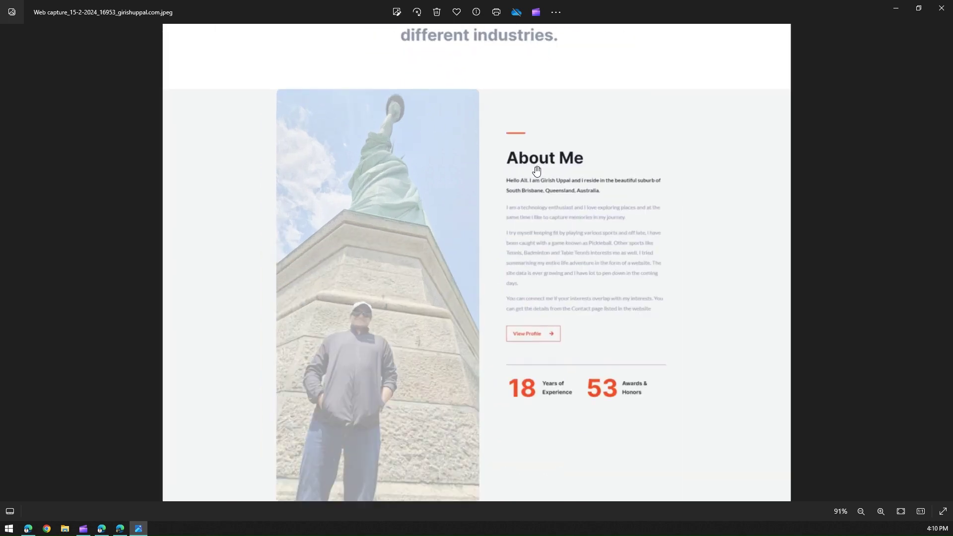
pyautogui.scroll(10, 537, 165)
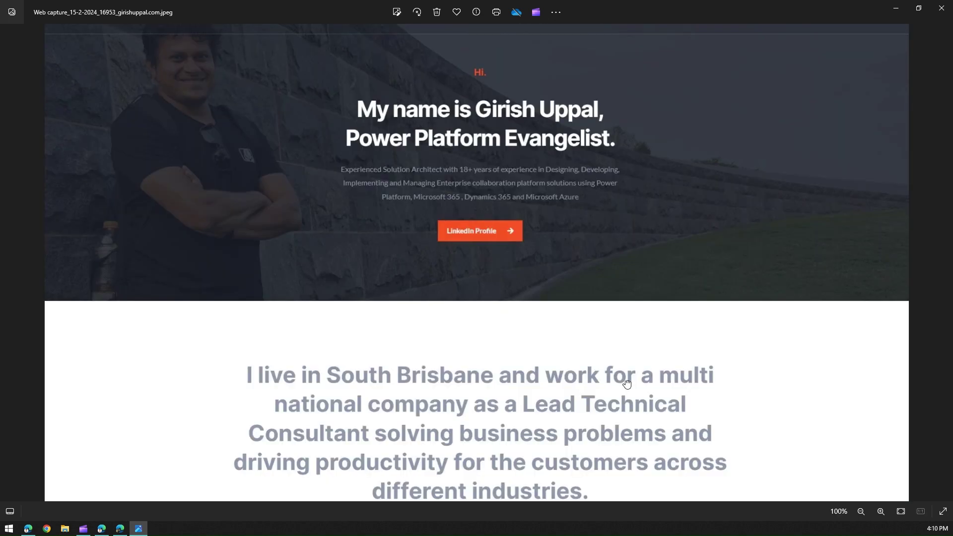
pyautogui.moveTo(674, 395); pyautogui.dragTo(676, 316)
pyautogui.scroll(-12, 677, 316)
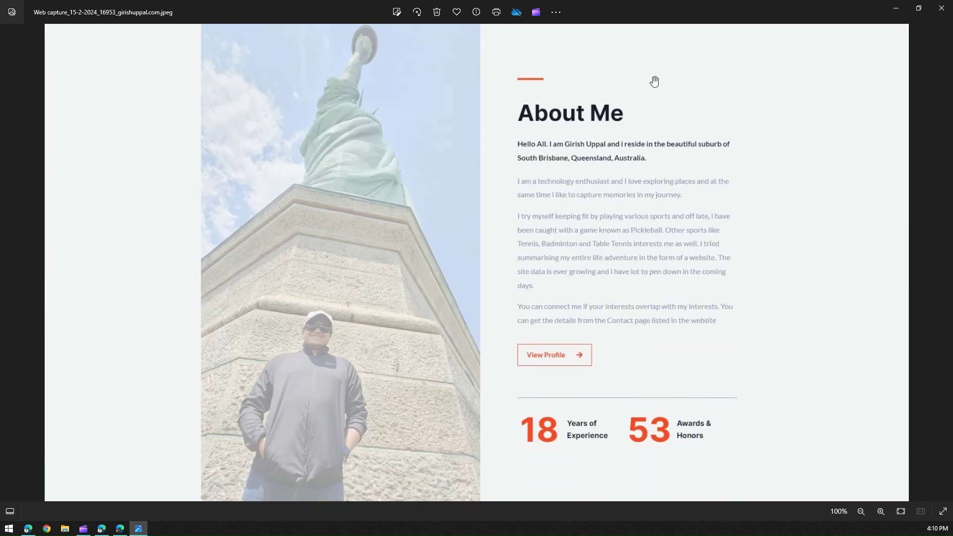
pyautogui.scroll(-10, 637, 173)
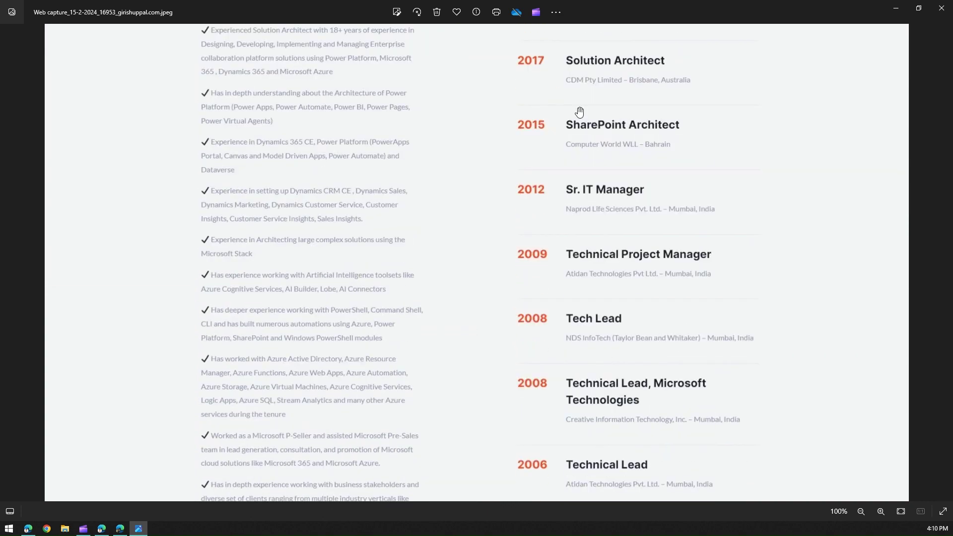
pyautogui.scroll(-3, 553, 181)
pyautogui.keyDown('ctrl'); pyautogui.scroll(-5, 553, 202); pyautogui.keyUp('ctrl')
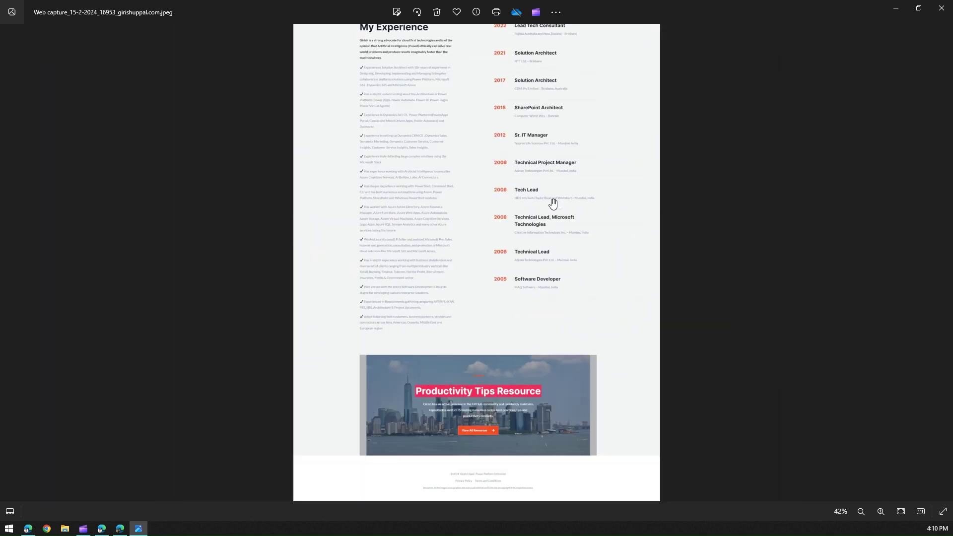
pyautogui.click(942, 8)
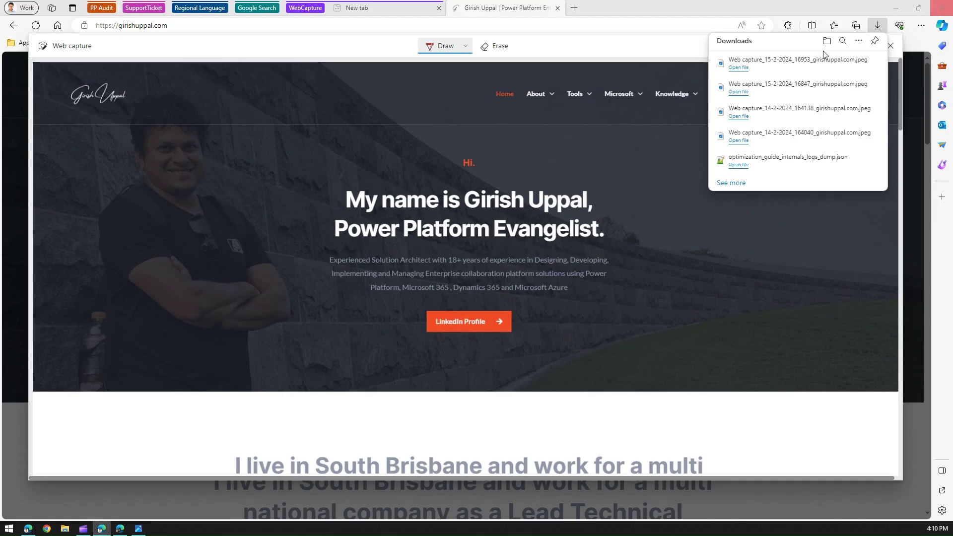
# - Close the full-page capture and Downloads list, then view and dismiss the page's context menu
pyautogui.click(891, 47)
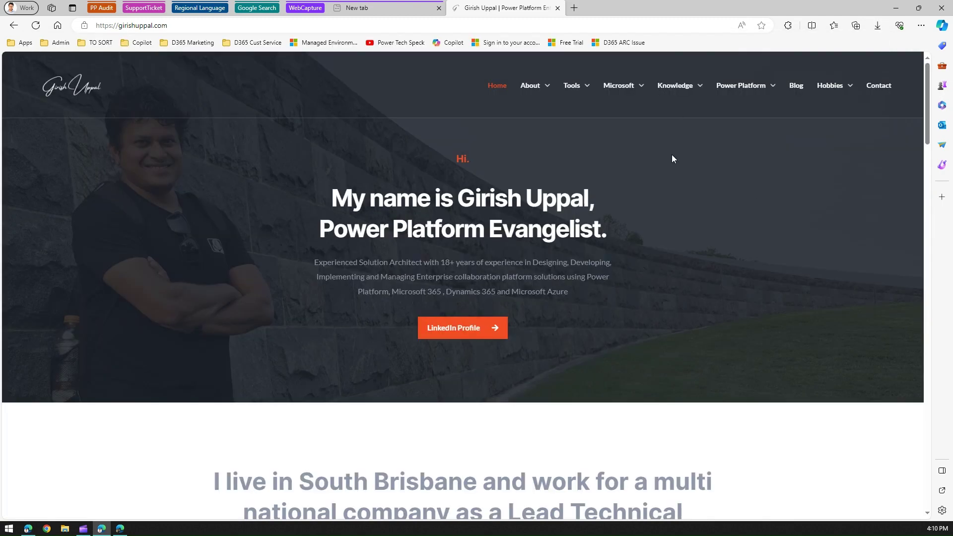
pyautogui.rightClick(683, 163)
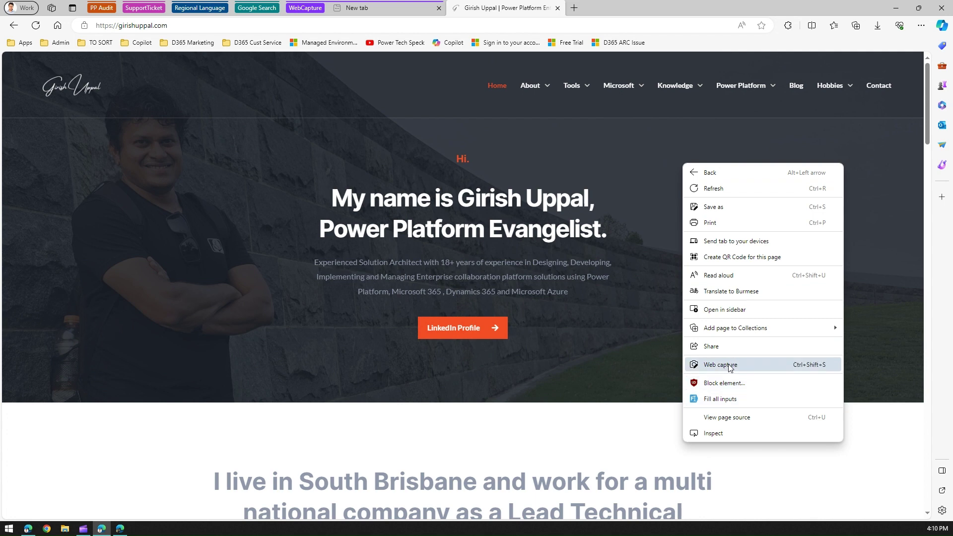
pyautogui.click(928, 30)
# - Look through the Settings and more menu for Web capture, then close it
pyautogui.click(927, 28)
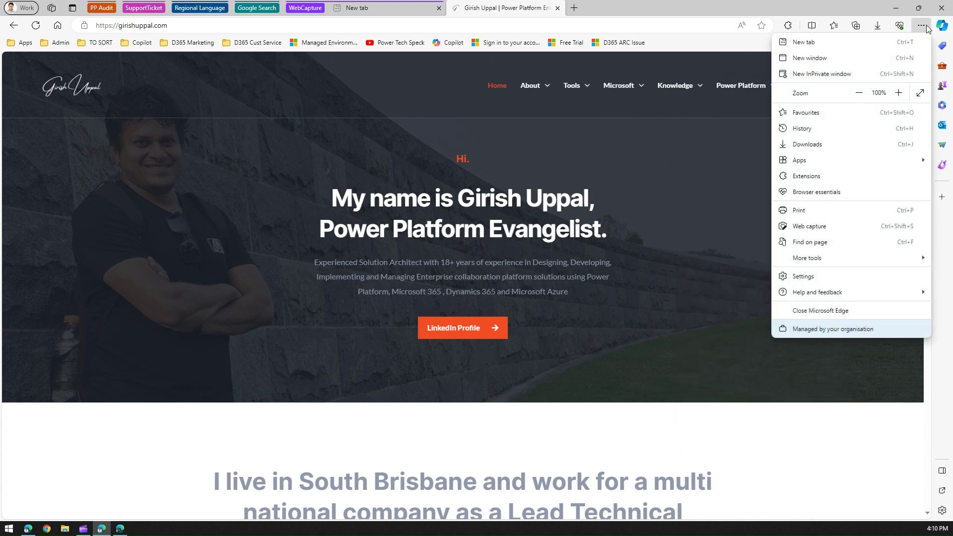
pyautogui.moveTo(839, 263)
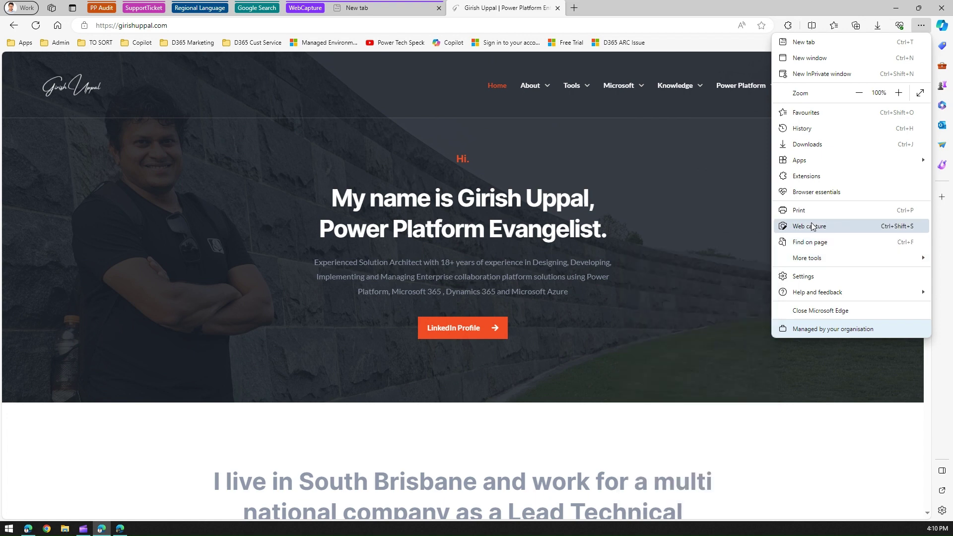
pyautogui.click(923, 28)
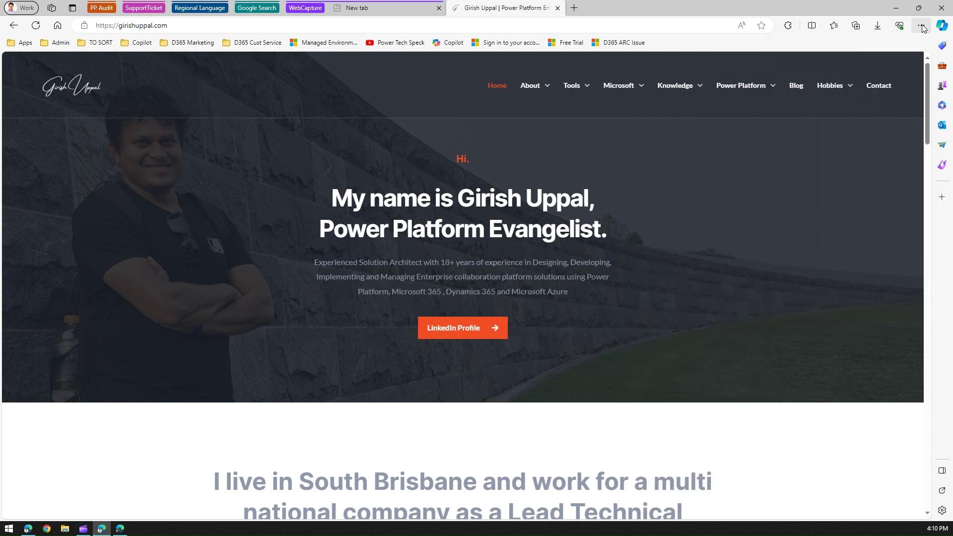
pyautogui.click(922, 27)
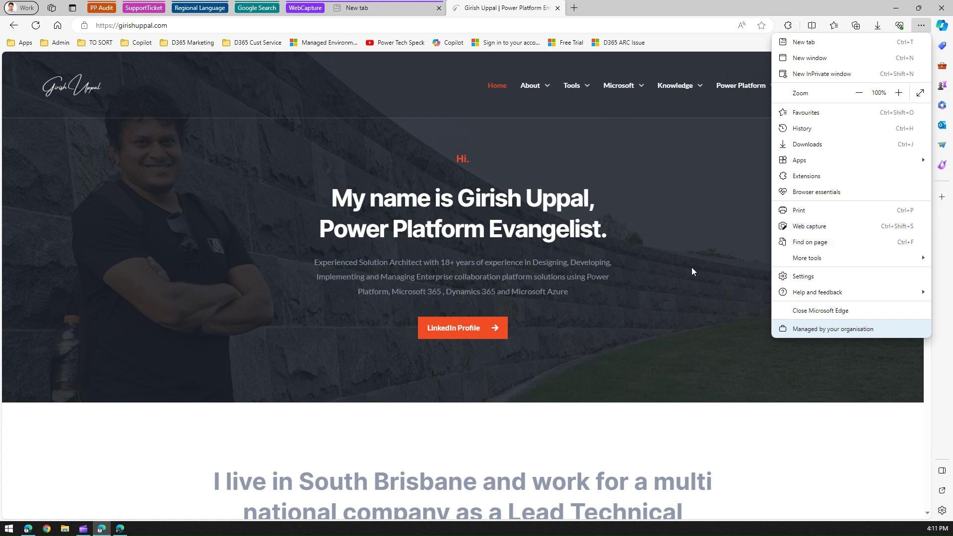
pyautogui.click(669, 251)
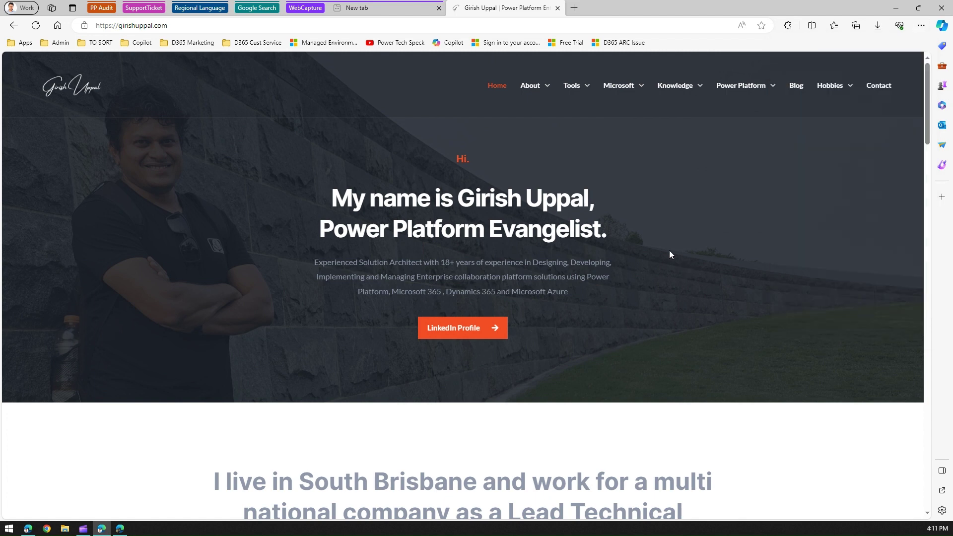